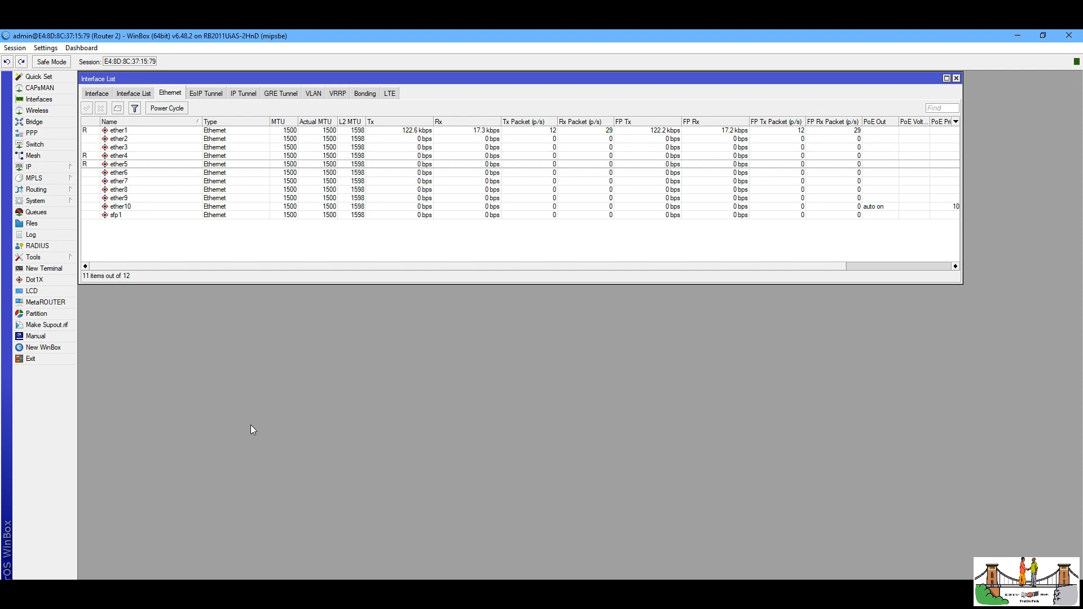
Rename the ether4 Ethernet interface to ether4-LAN.
double_click(167, 160)
left_click(566, 236)
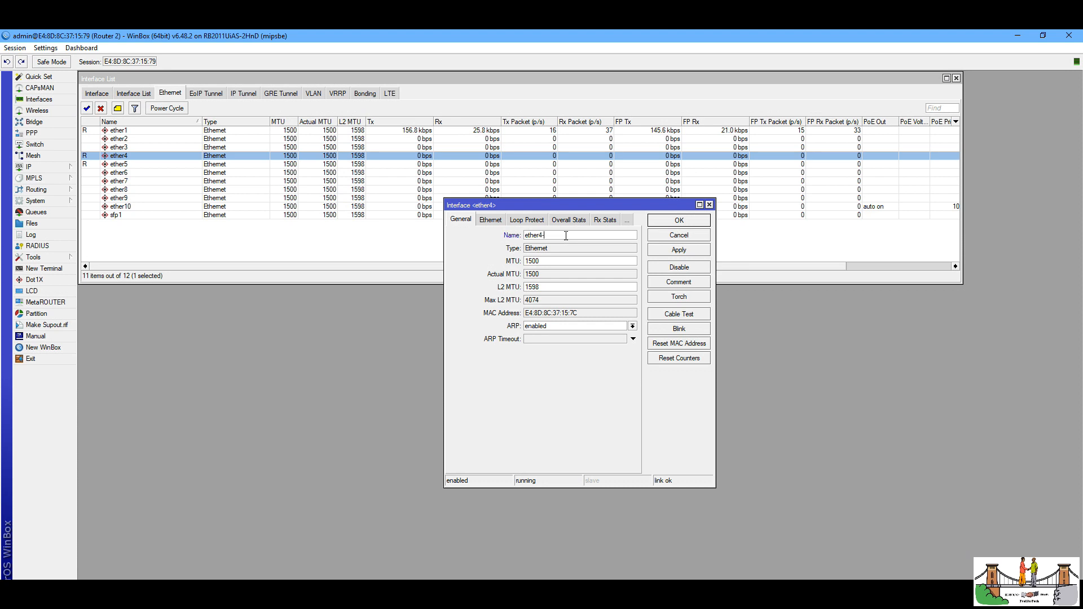
type("-LAN")
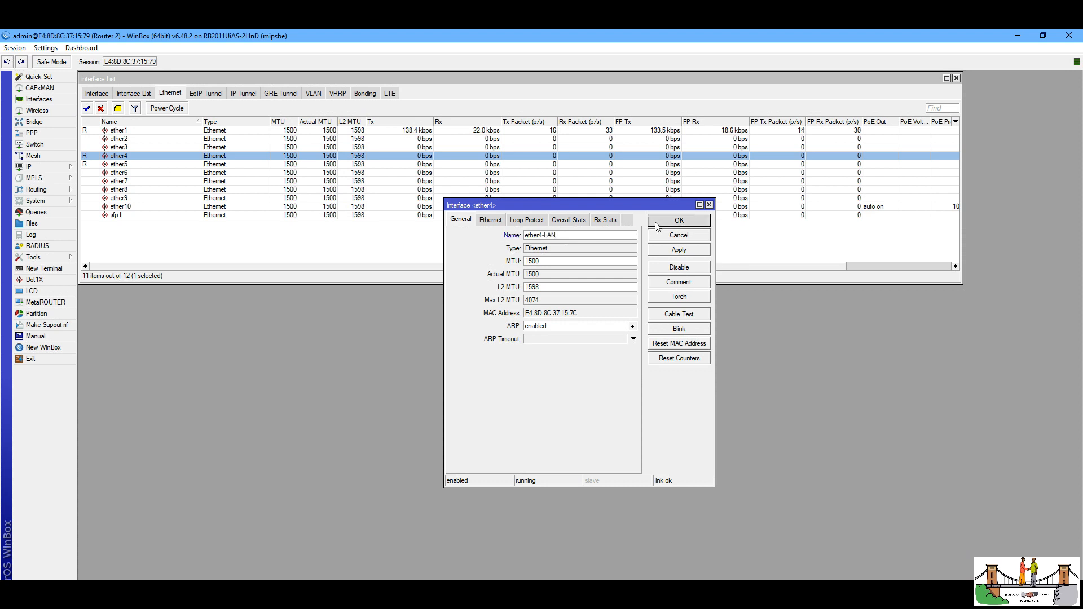
left_click(679, 220)
Remove the existing 10.10.10.2/30 address on ether5 from the router's IP address list.
left_click(63, 167)
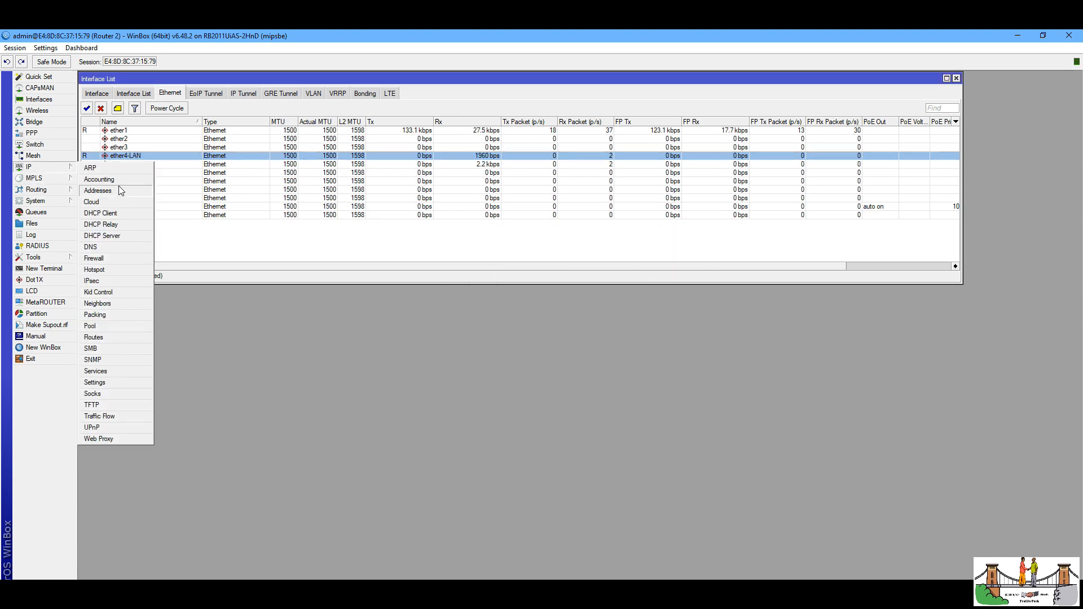
left_click(98, 191)
left_click(536, 289)
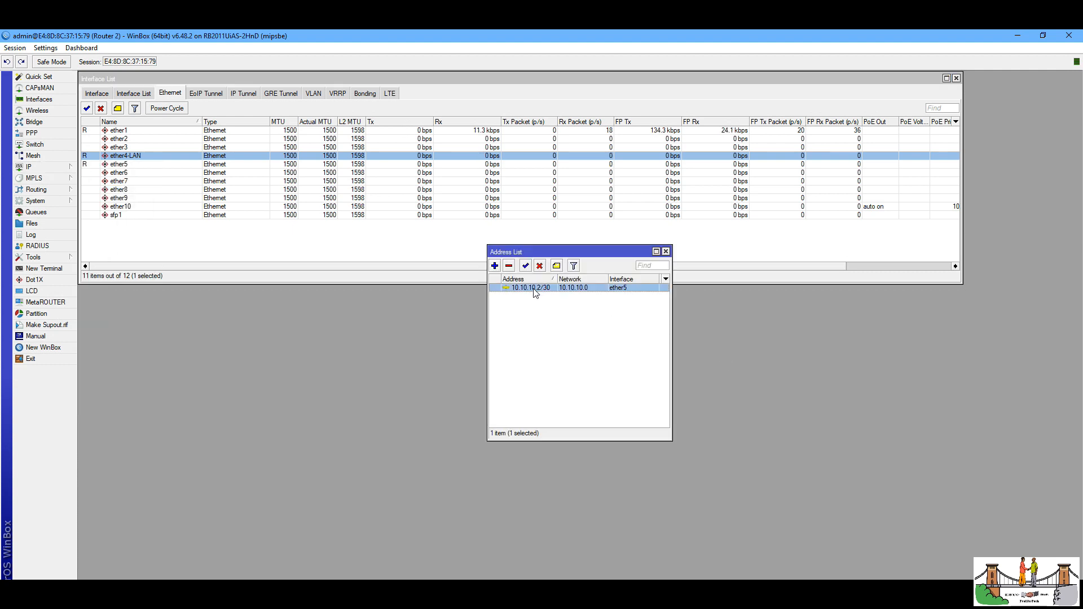
left_click(509, 266)
Add the IP address 192.168.1.1/24 on the ether4-LAN interface.
left_click(495, 266)
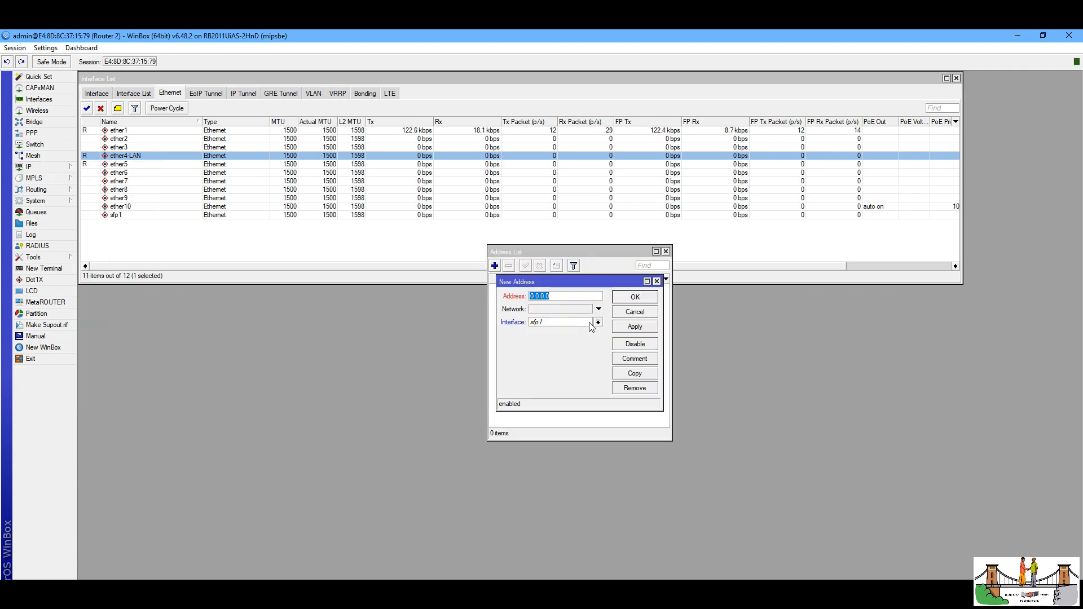
type("192.168.1.1/24")
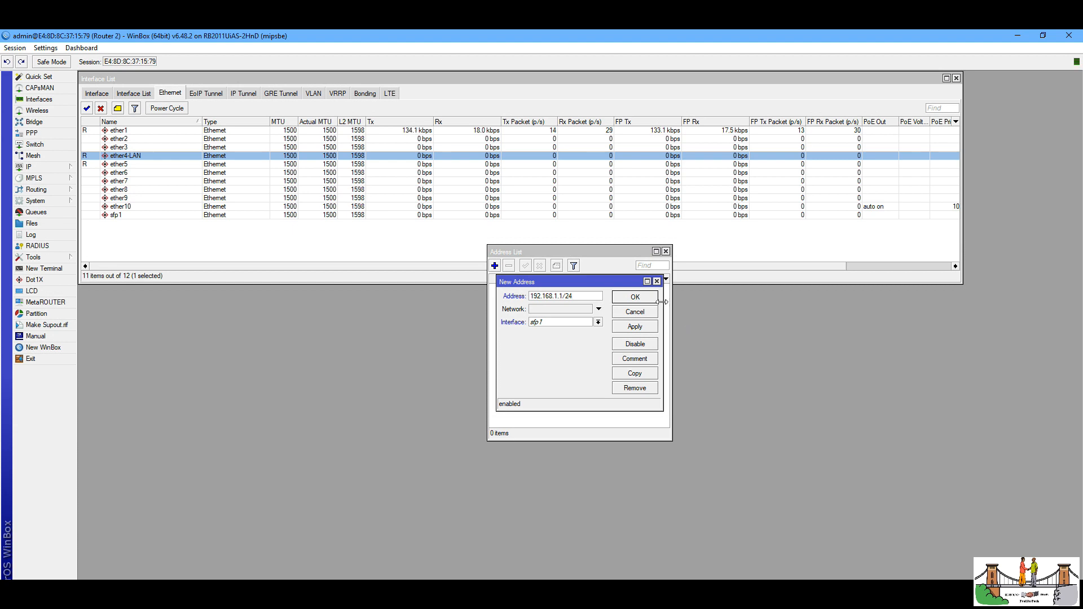
left_click(598, 322)
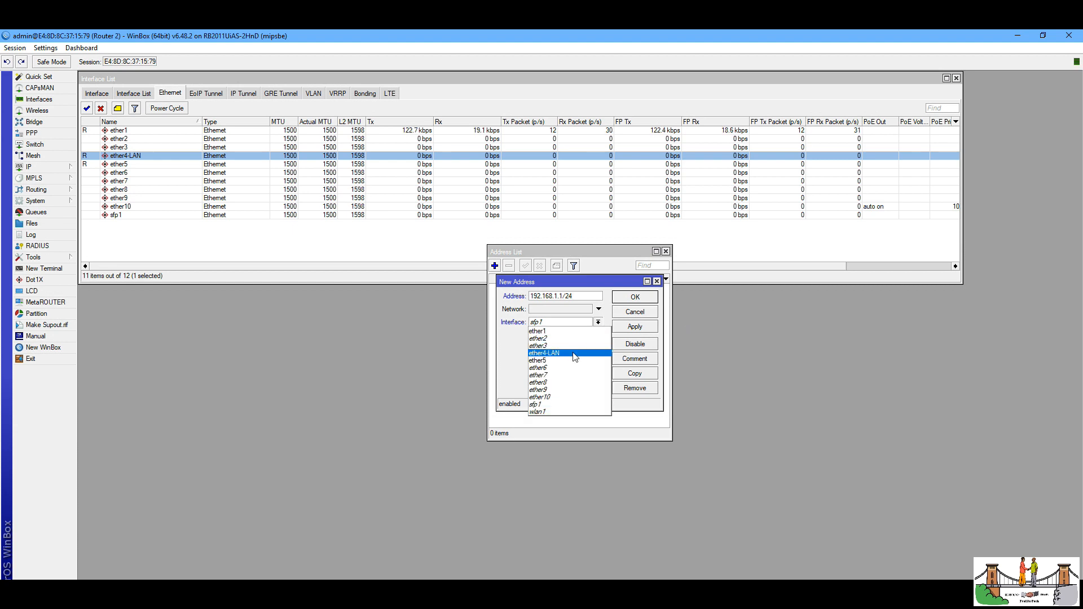
left_click(575, 357)
left_click(632, 328)
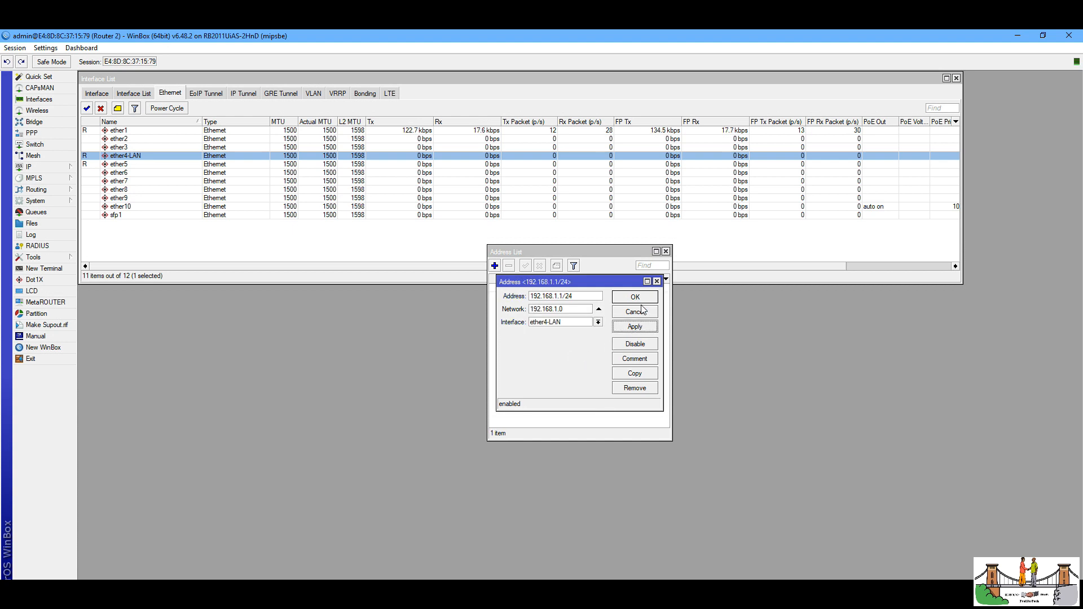
left_click(642, 298)
Widen the Address List window and its Address column, and move the window below the interface list.
left_click_drag(671, 384, 755, 380)
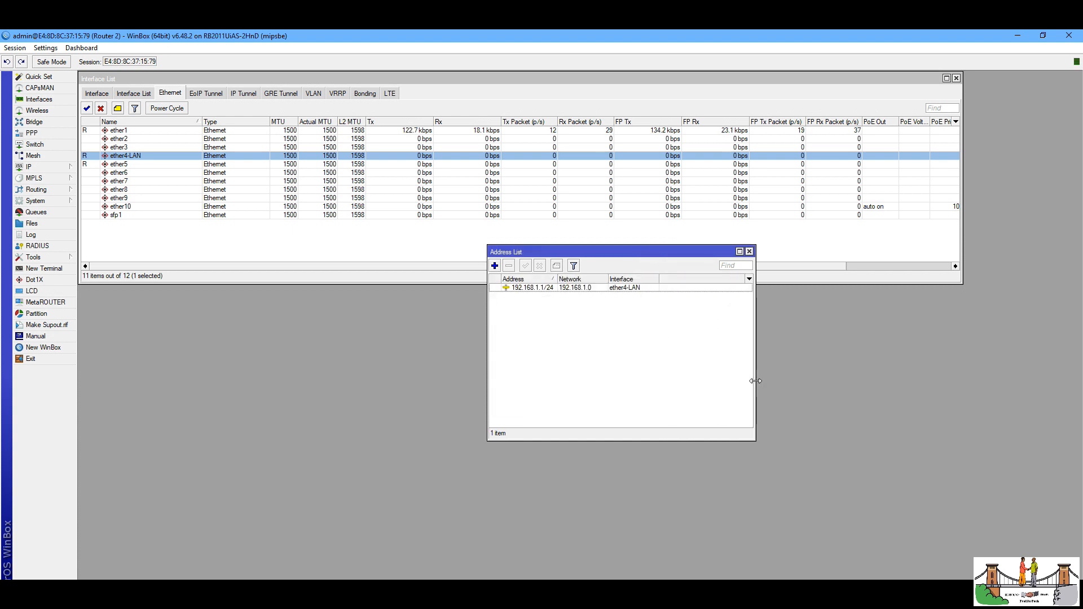
left_click_drag(558, 278, 580, 279)
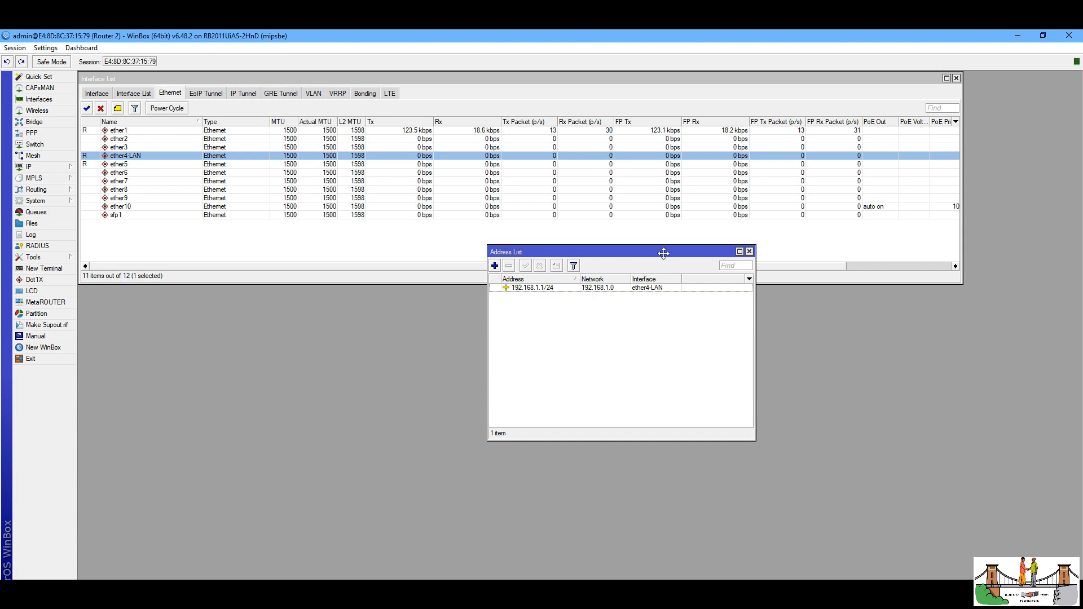
left_click_drag(665, 254, 380, 292)
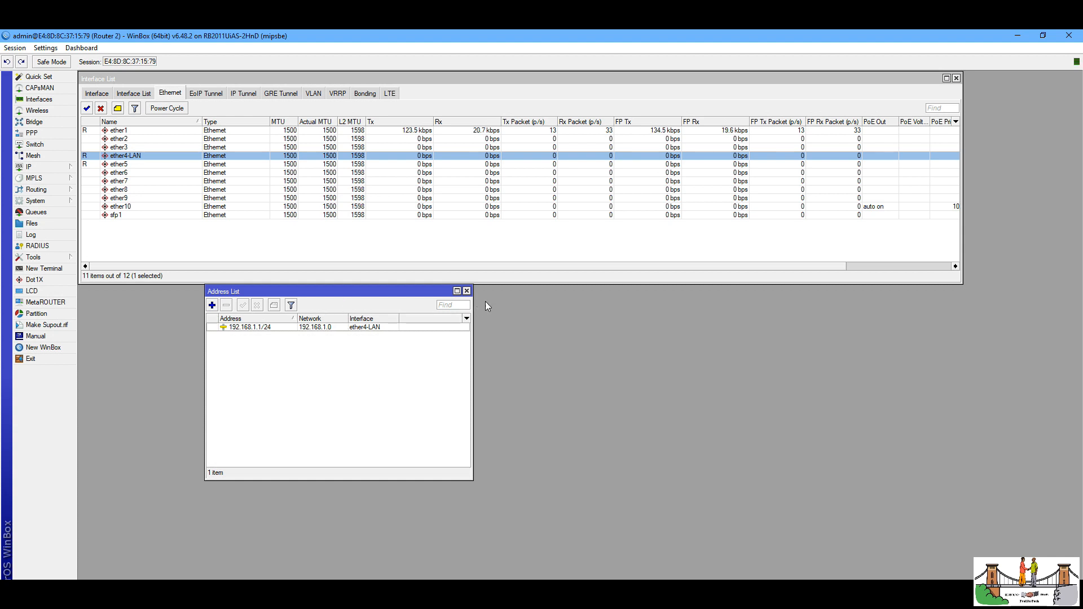
left_click_drag(424, 292, 326, 314)
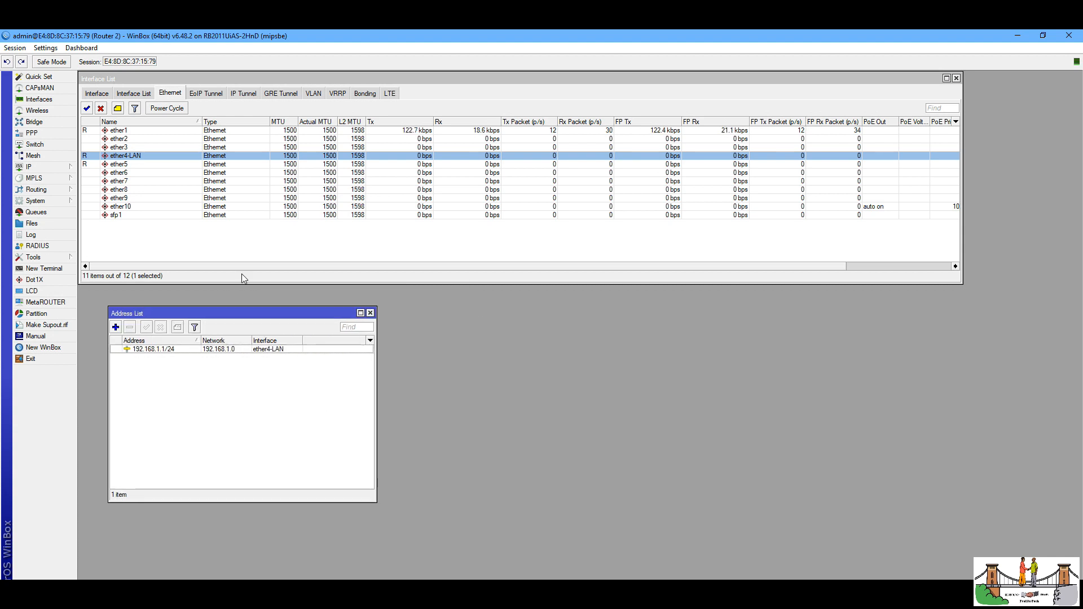
Open the DHCP server settings beside the address list and start DHCP Setup on the ether4-LAN interface.
left_click(73, 168)
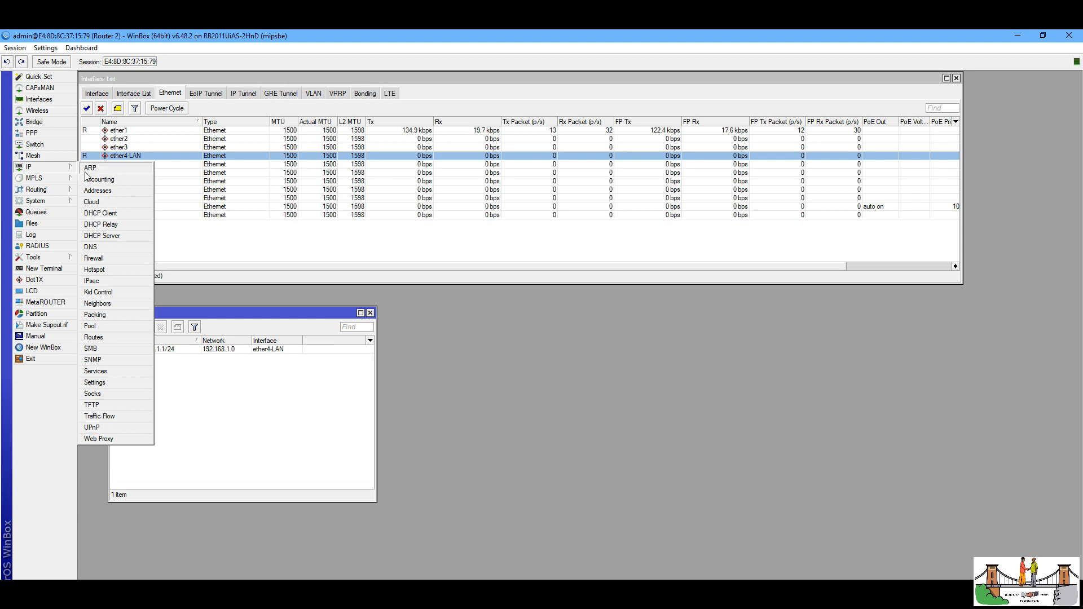
left_click(105, 235)
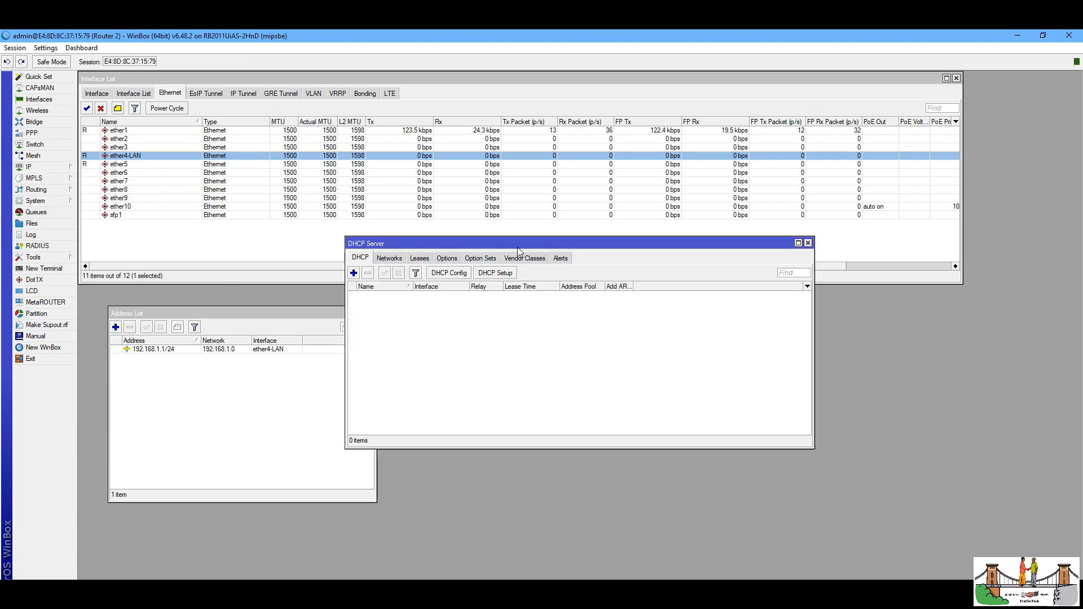
left_click_drag(517, 245, 657, 302)
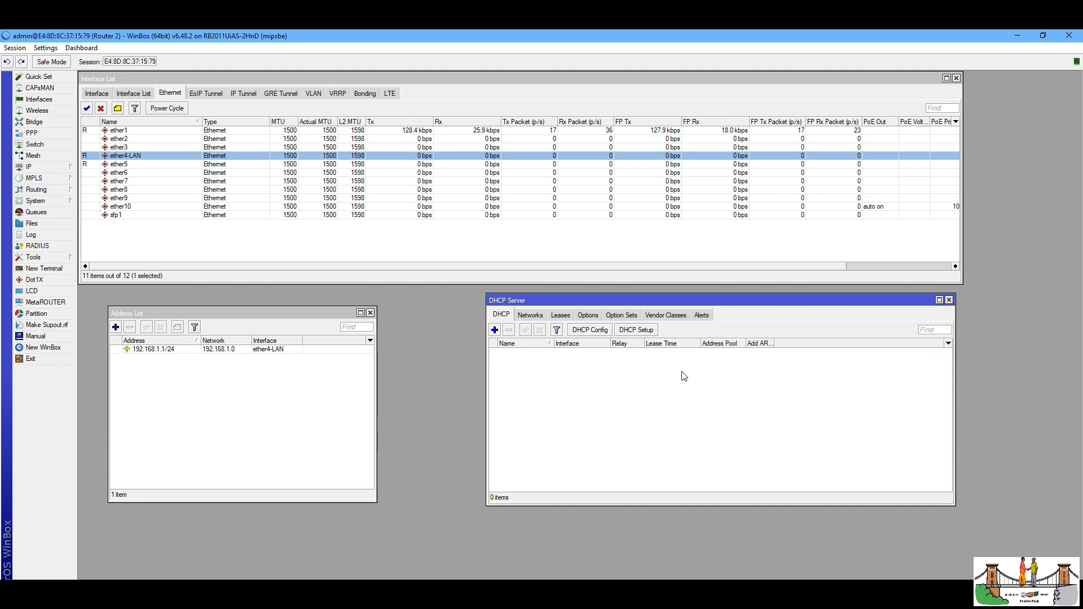
left_click(641, 331)
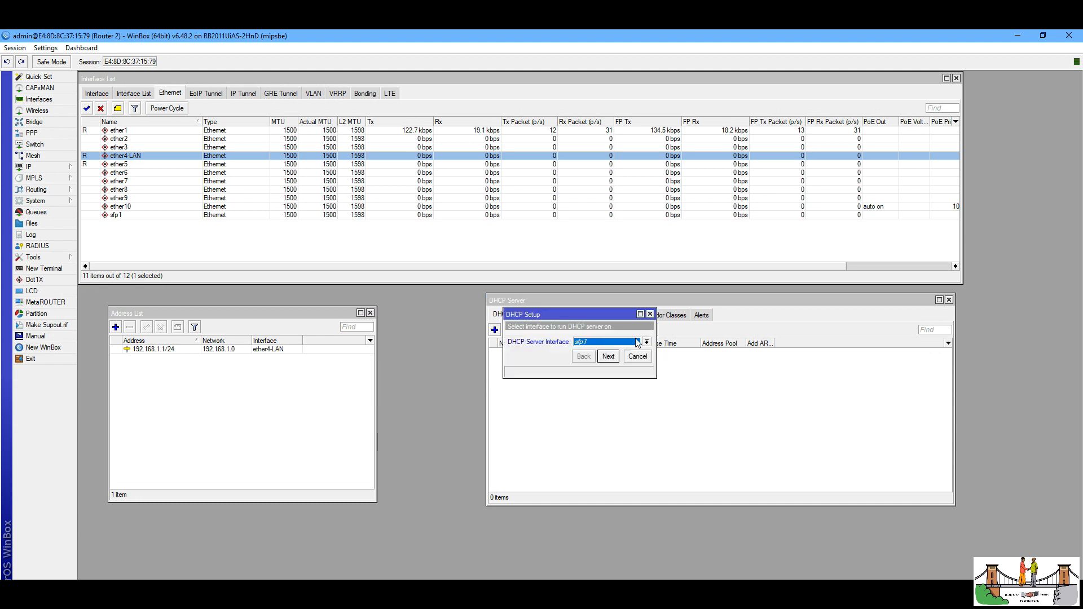
left_click(646, 342)
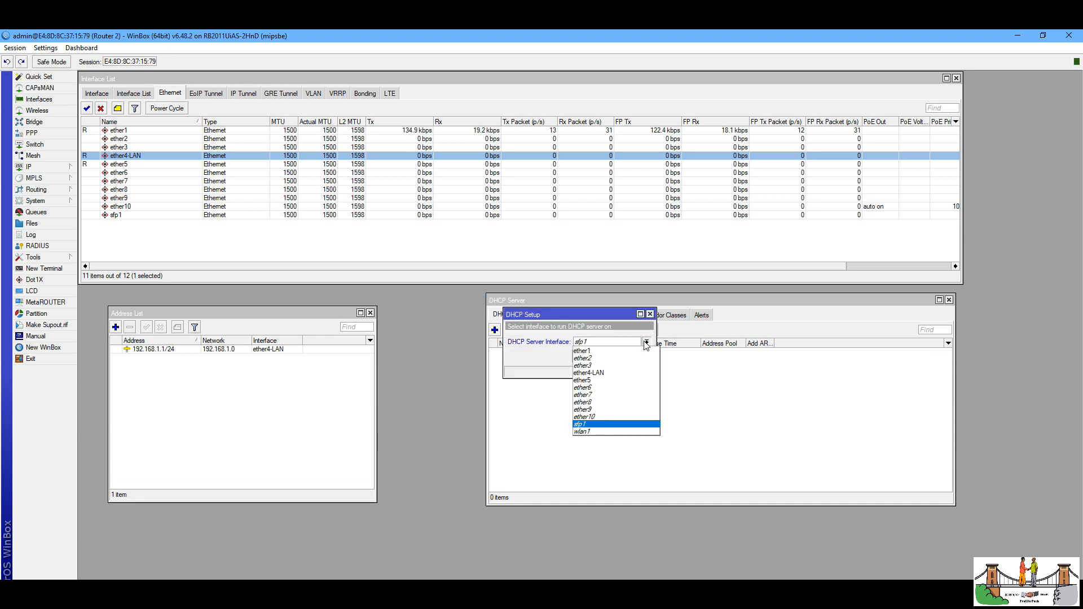
left_click(623, 373)
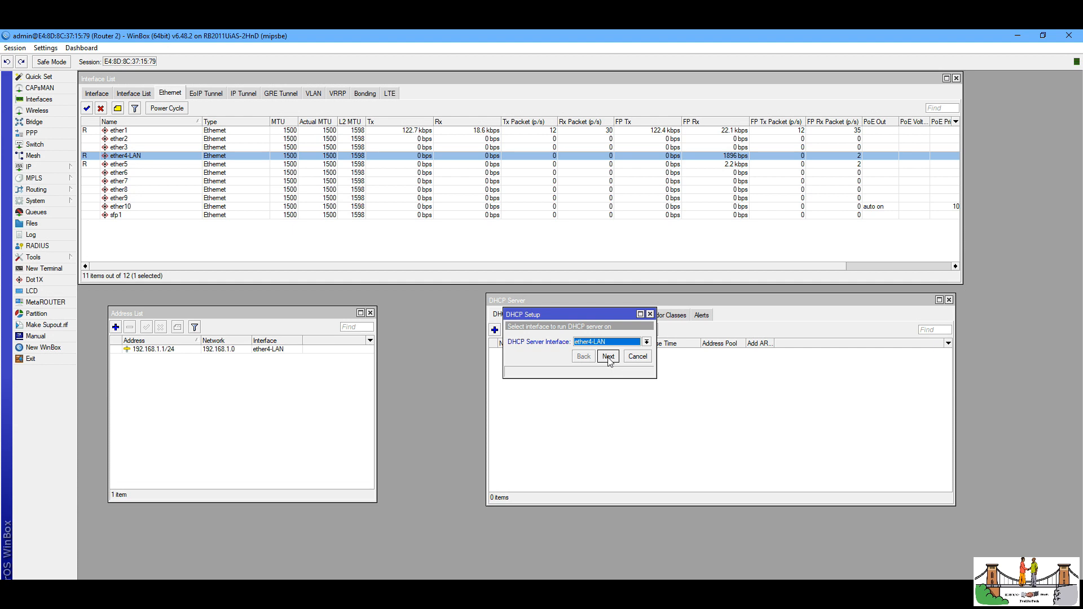
left_click(608, 356)
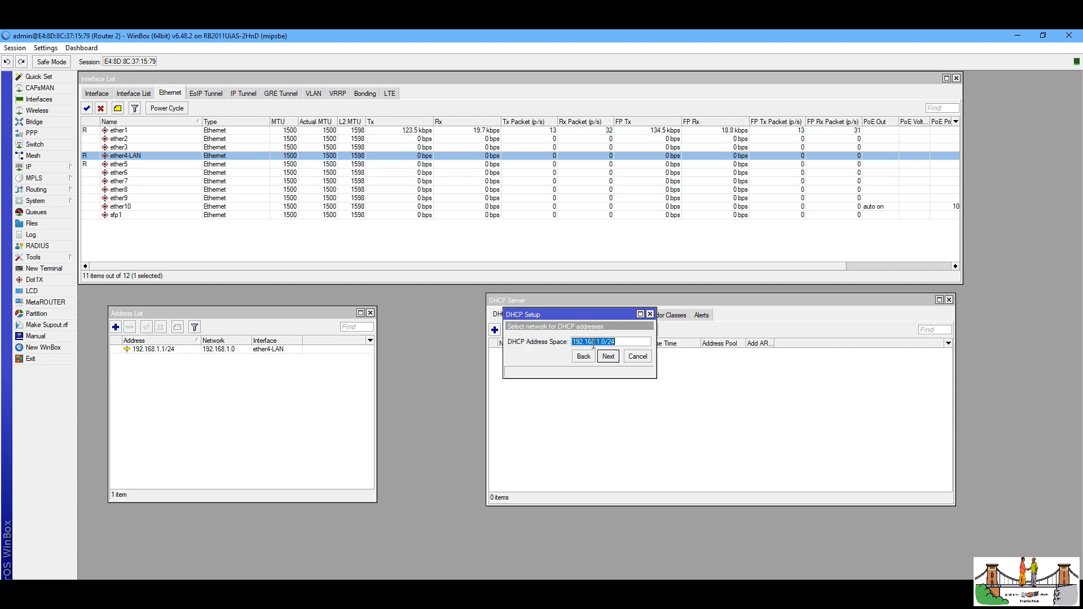
Accept 192.168.1.0/24 as the DHCP address space and 192.168.1.1 as the gateway for the DHCP network.
left_click(592, 342)
double_click(593, 343)
left_click(613, 360)
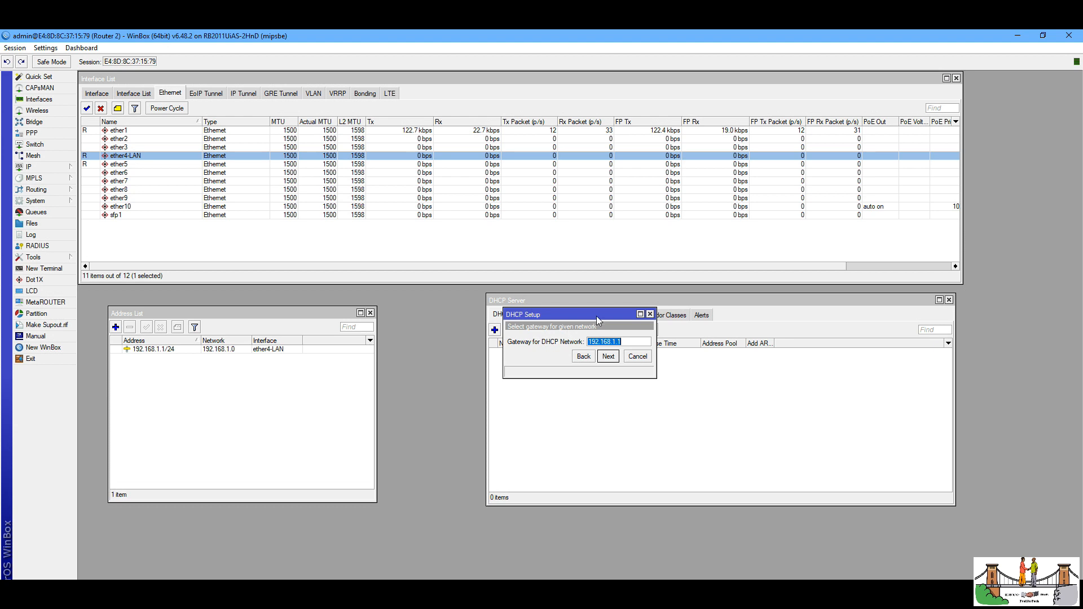
left_click_drag(597, 316, 605, 362)
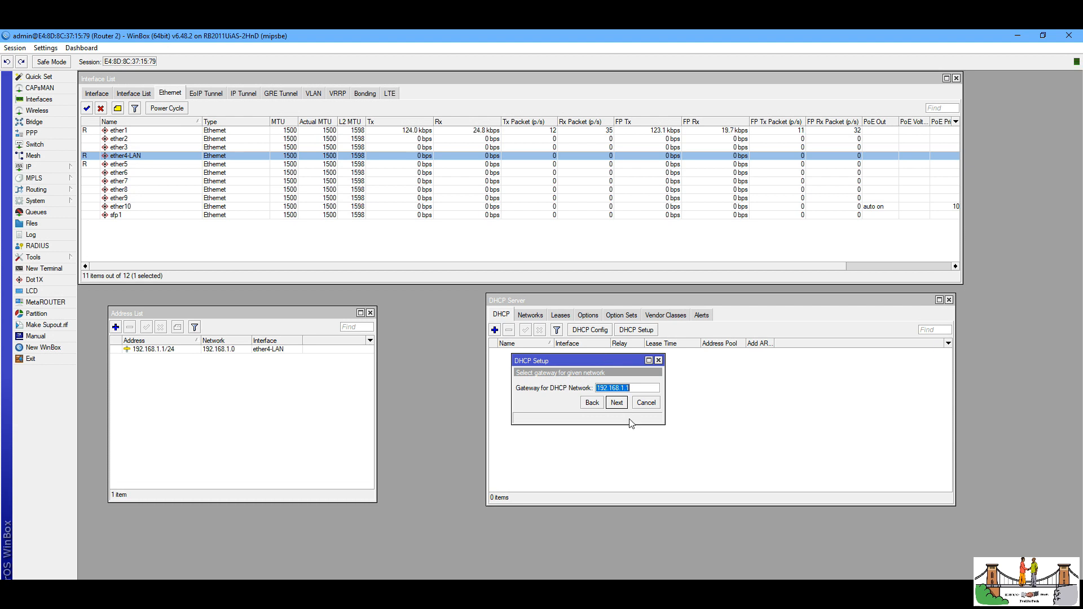
left_click(621, 404)
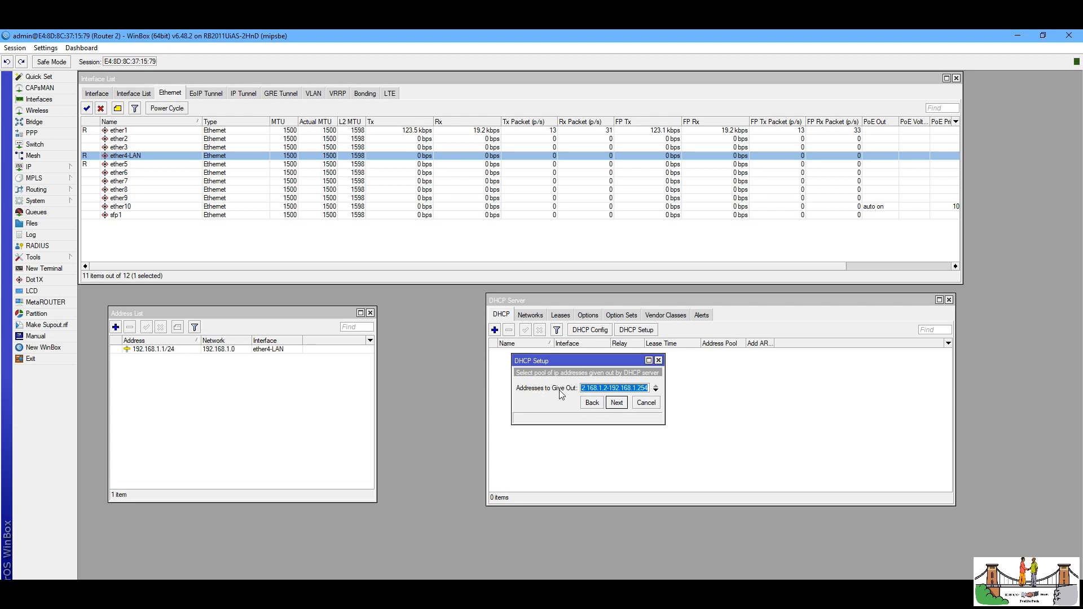
Edit the range of addresses the DHCP server gives out, entering 101 as a host number, and accept the pool.
left_click(609, 389)
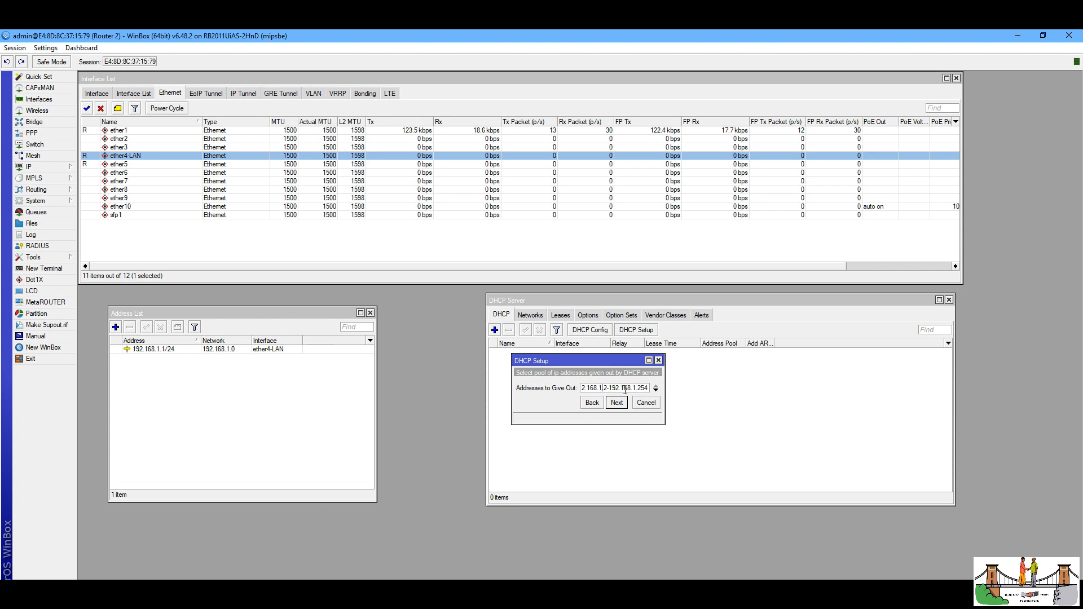
key("Home")
key("Right")
key("Right")
key("Right")
key("Right")
key("Right")
key("Right")
key("Right")
key("Right")
key("Right")
key("End")
key("Home")
key("Right")
key("Right")
key("Right")
key("Right")
key("Right")
key("Right")
key("BackSpace")
type("101")
key("End")
key("Home")
key("Right")
key("Right")
key("Right")
key("Right")
key("Right")
left_click(616, 403)
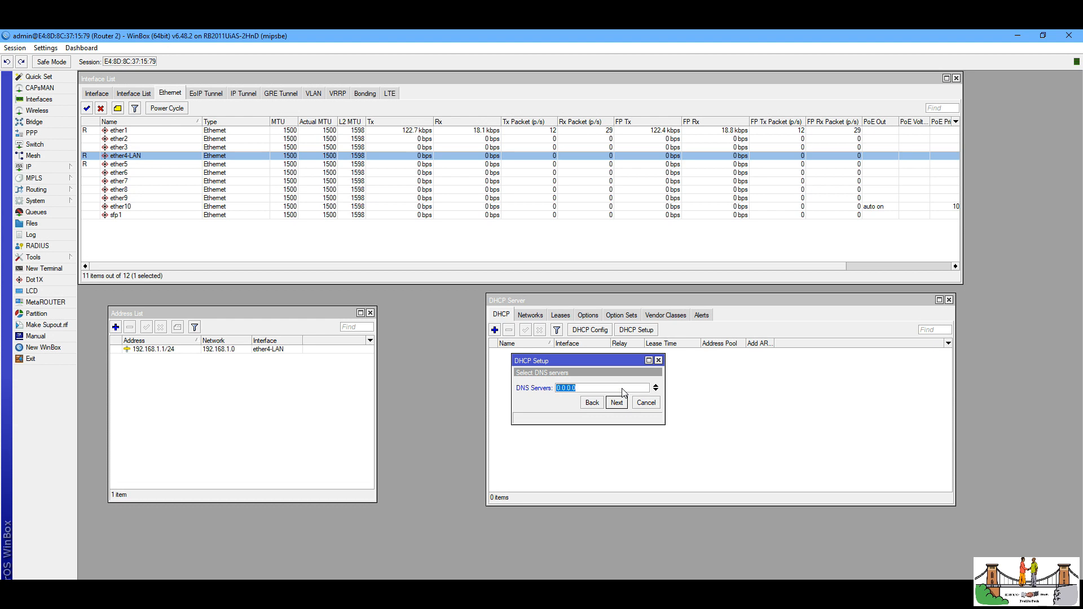
Set the DNS server to 8.8.8.8, keep the 00:10:00 lease time, and complete the DHCP setup.
type("8.8.8.8")
left_click(617, 403)
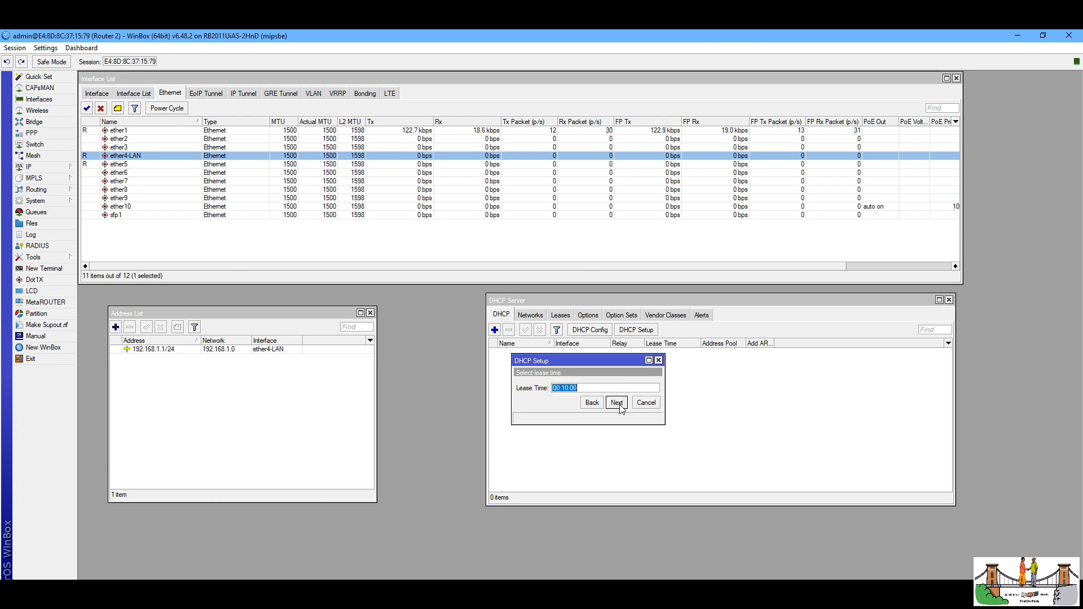
left_click(577, 389)
left_click_drag(577, 389, 552, 390)
left_click(617, 402)
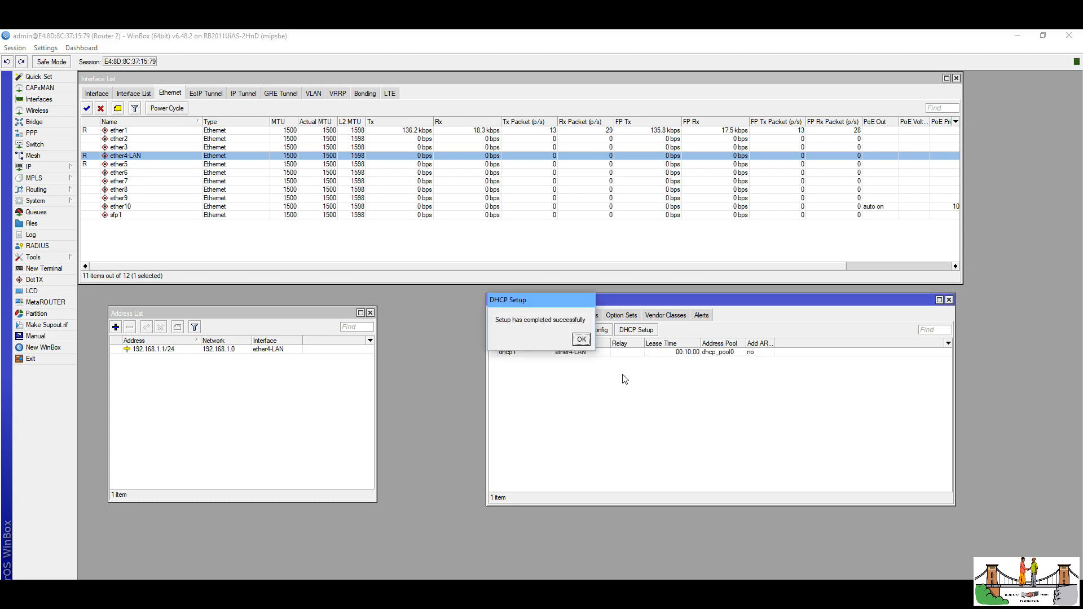
left_click(581, 339)
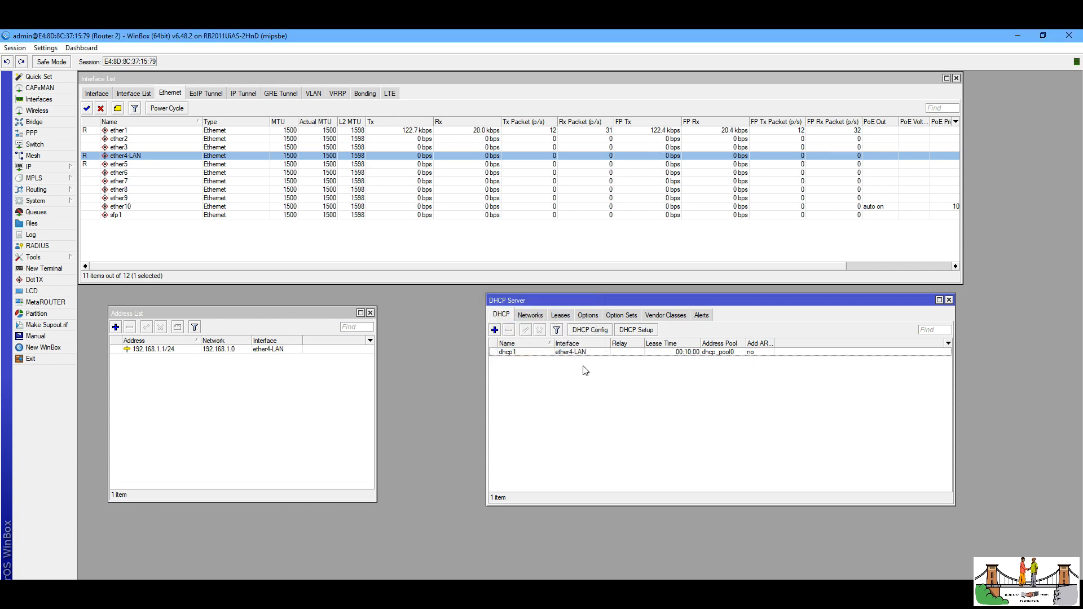
Review the general and queue settings of the dhcp1 server, and close them.
double_click(529, 352)
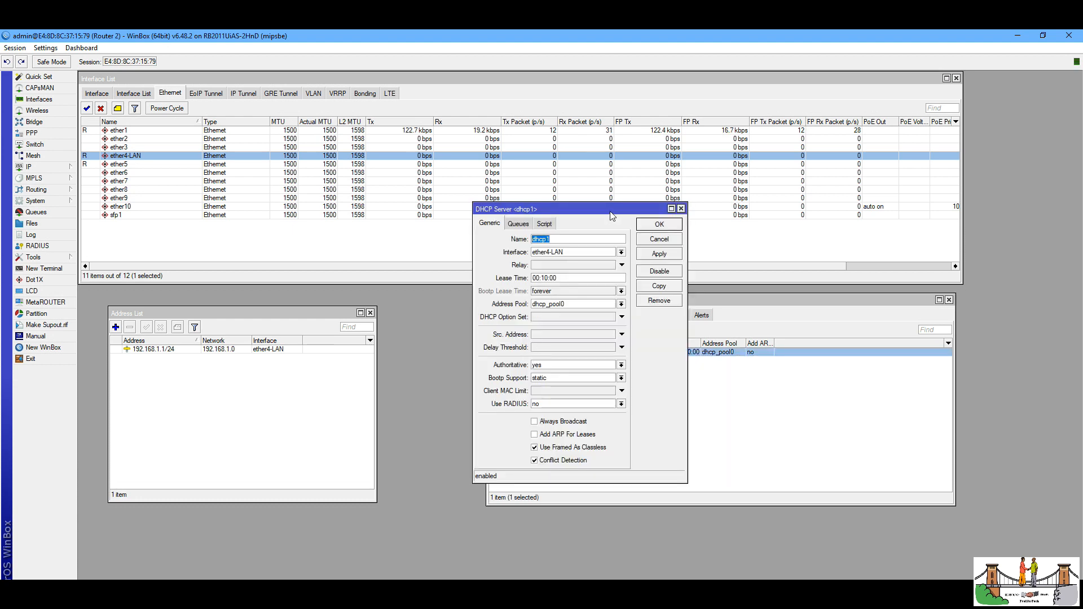
left_click_drag(605, 216, 764, 328)
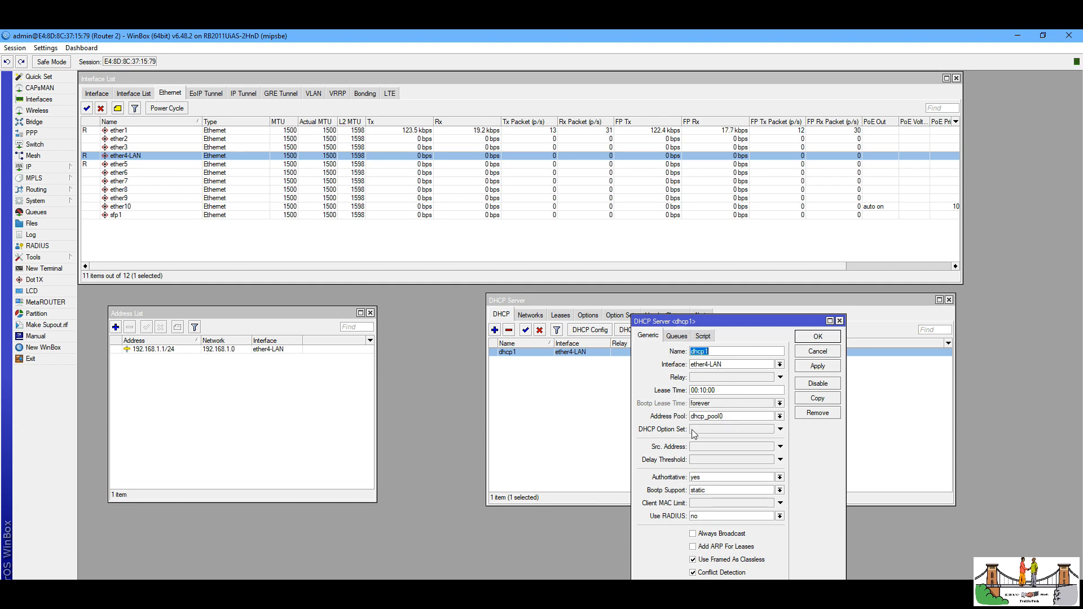
left_click(677, 336)
left_click(840, 321)
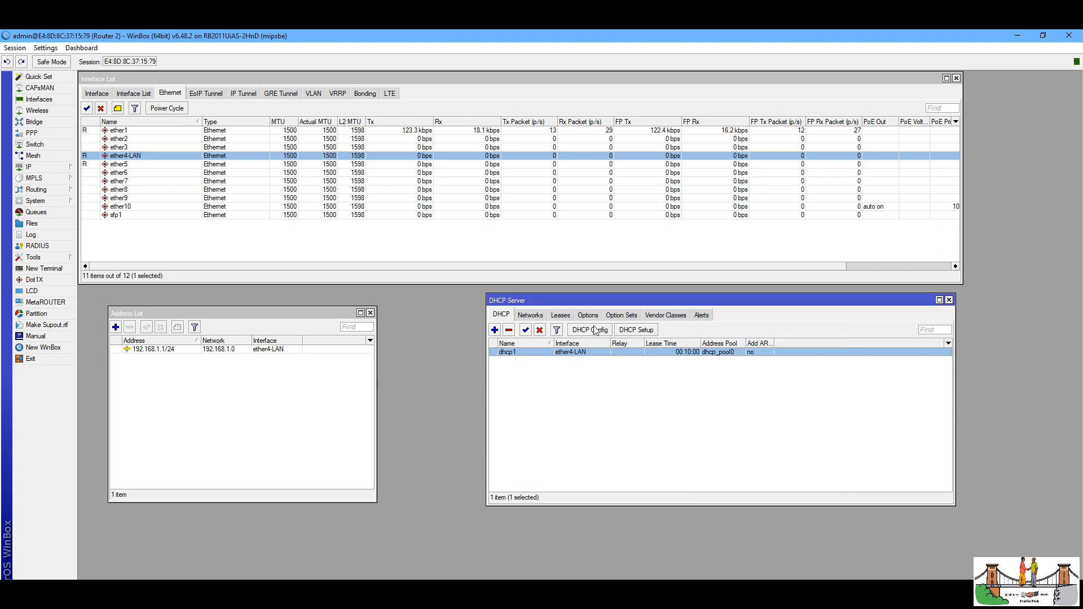
Check the gateway and DNS servers of the 192.168.1.0/24 DHCP network, and confirm its settings.
left_click(530, 315)
double_click(550, 352)
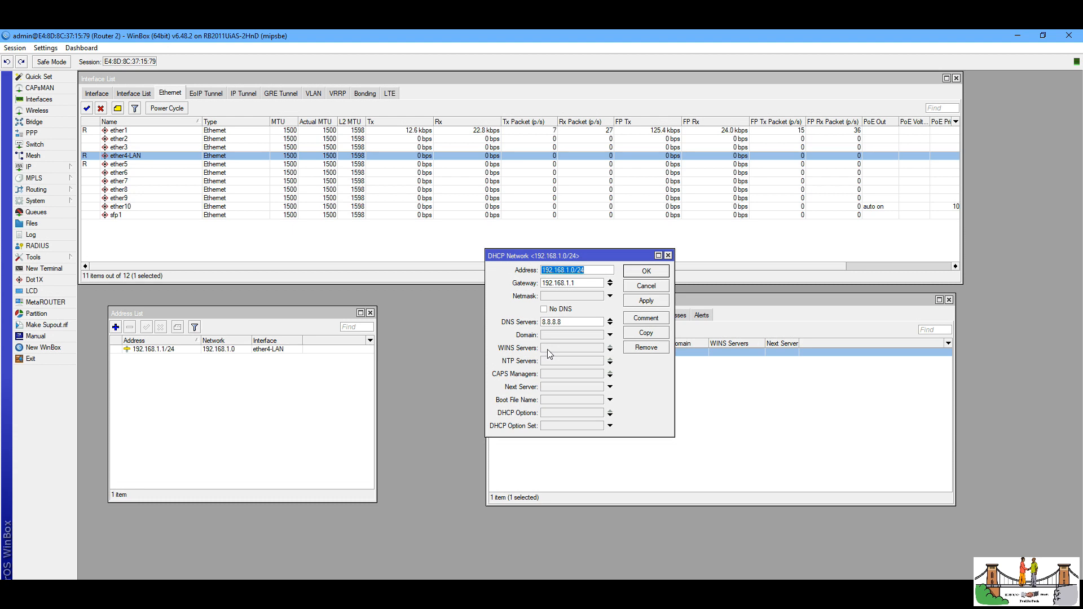
left_click(584, 282)
left_click_drag(585, 283, 530, 283)
left_click_drag(578, 322, 509, 321)
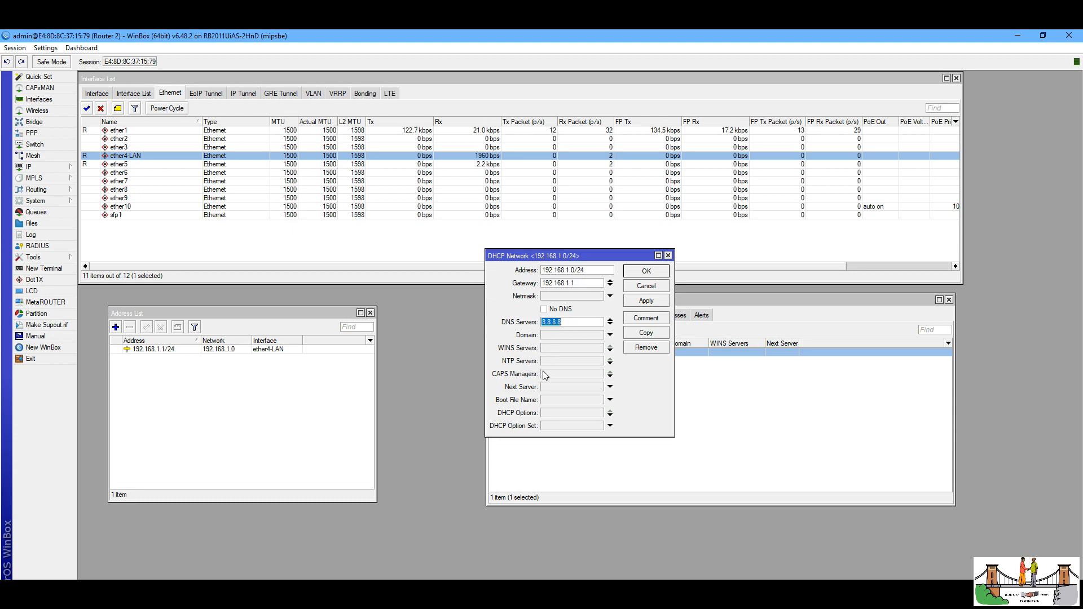
left_click(635, 300)
left_click(646, 272)
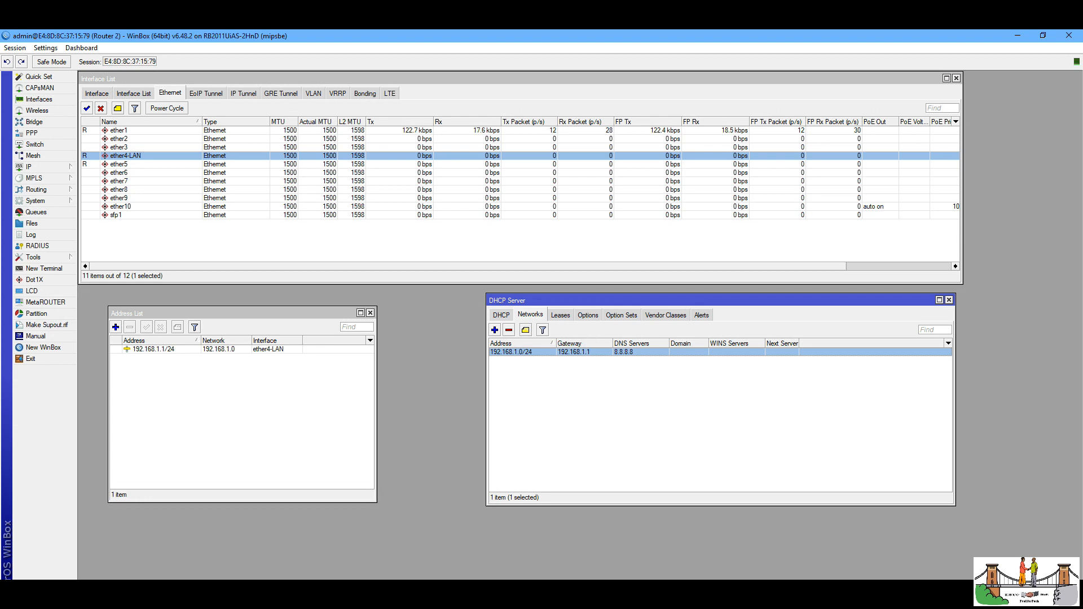
Switch to the Router 1 WinBox session and open its DHCP server settings.
left_click(206, 607)
left_click(143, 556)
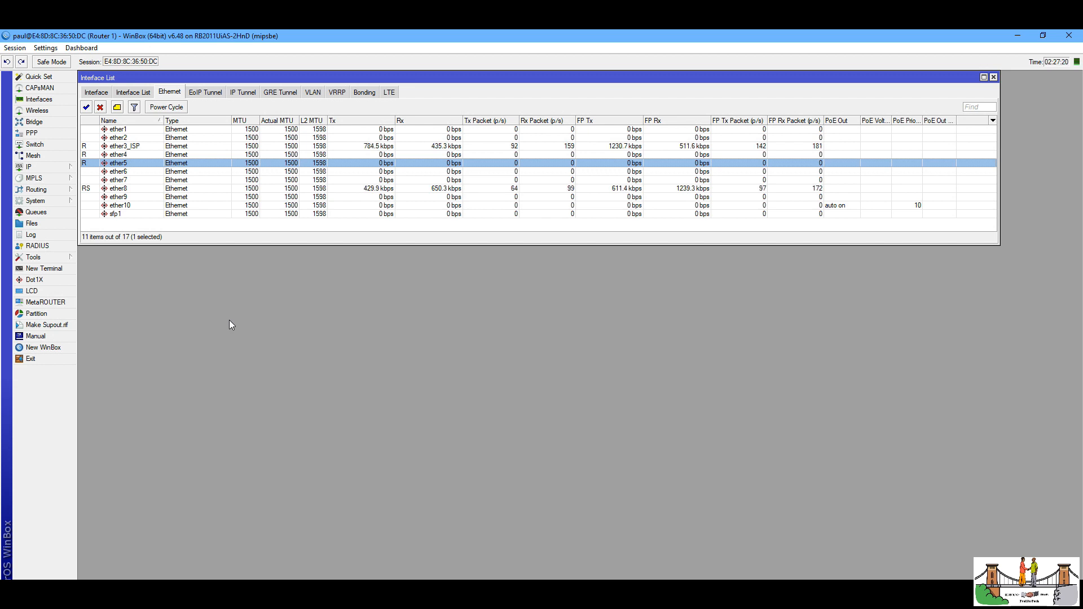
left_click(74, 171)
left_click(104, 236)
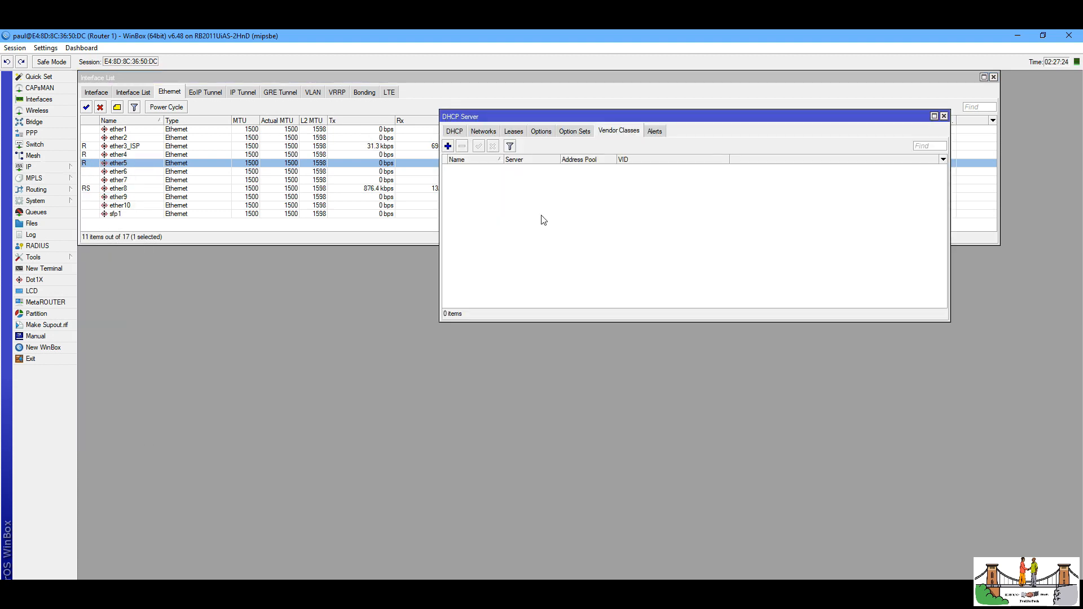
Close the interface list, maximize the DHCP server window, and review the general settings of the dhcp1 server on LAN-Bridge.
left_click(994, 77)
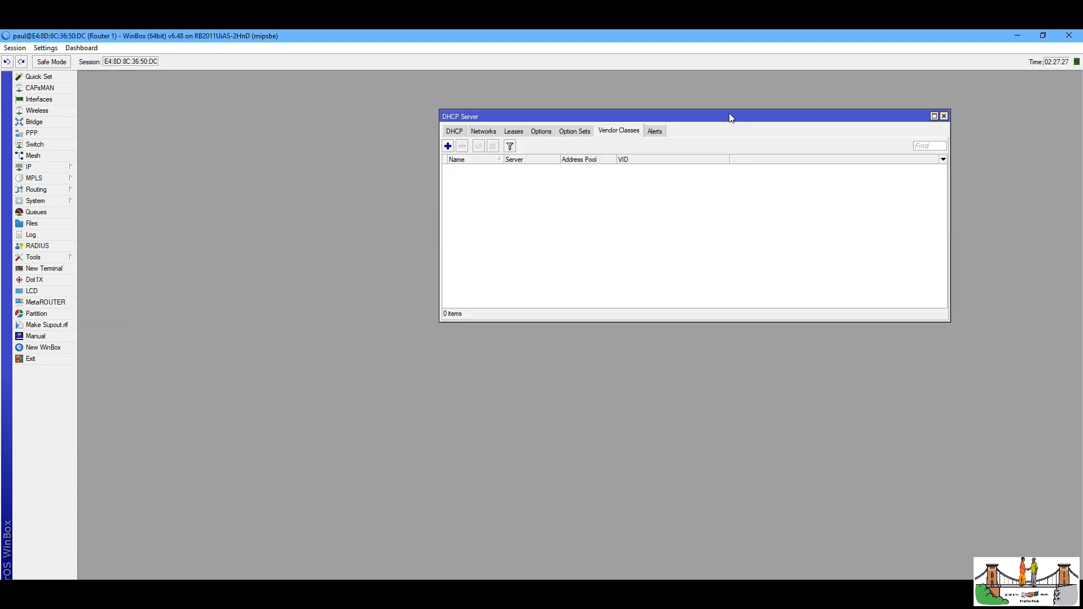
double_click(730, 117)
left_click(98, 93)
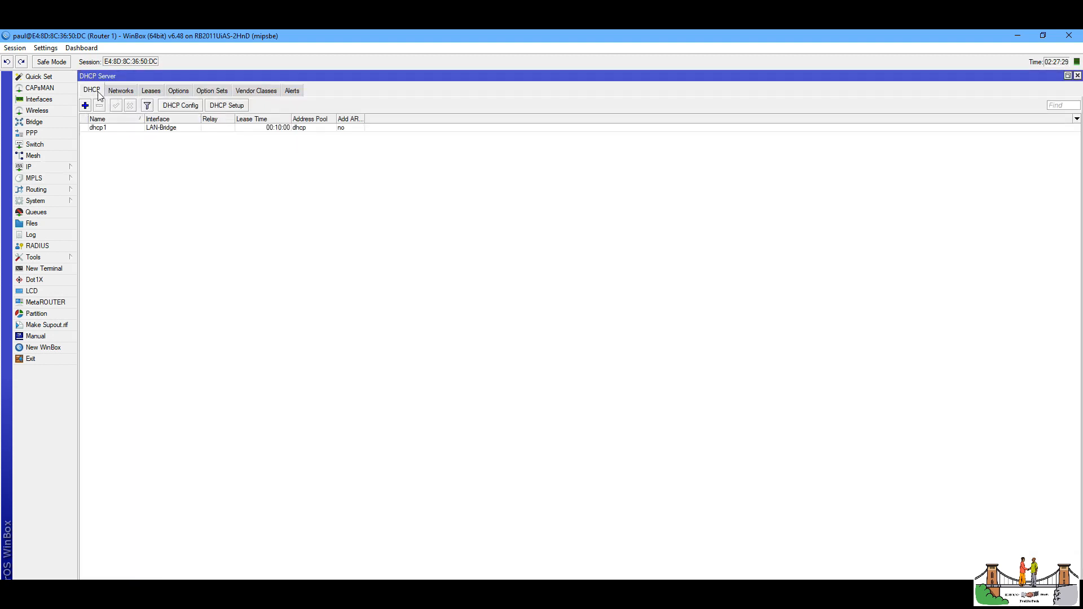
left_click(151, 130)
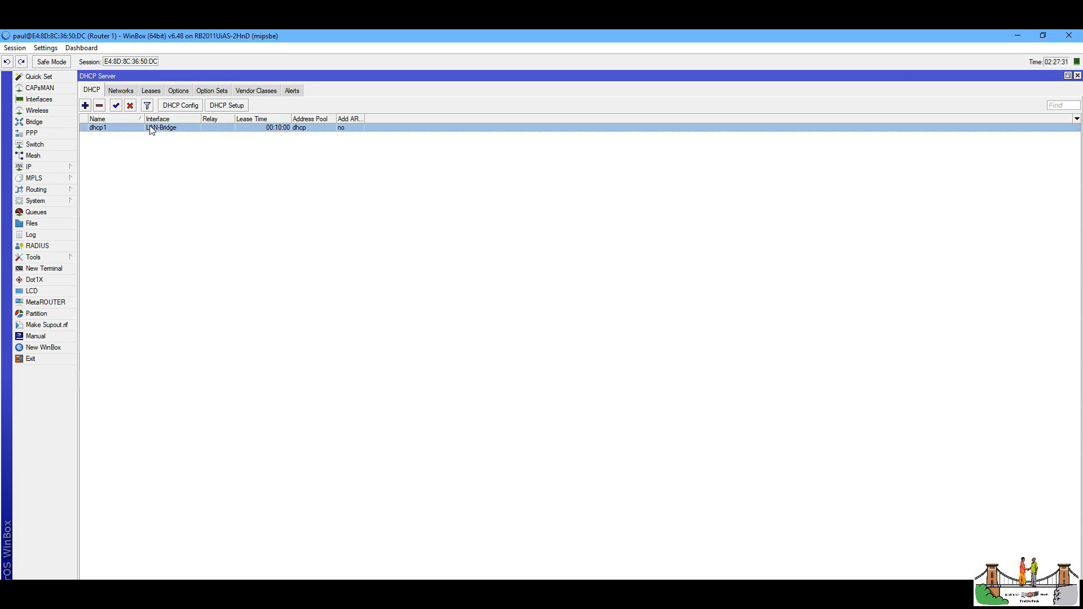
double_click(151, 129)
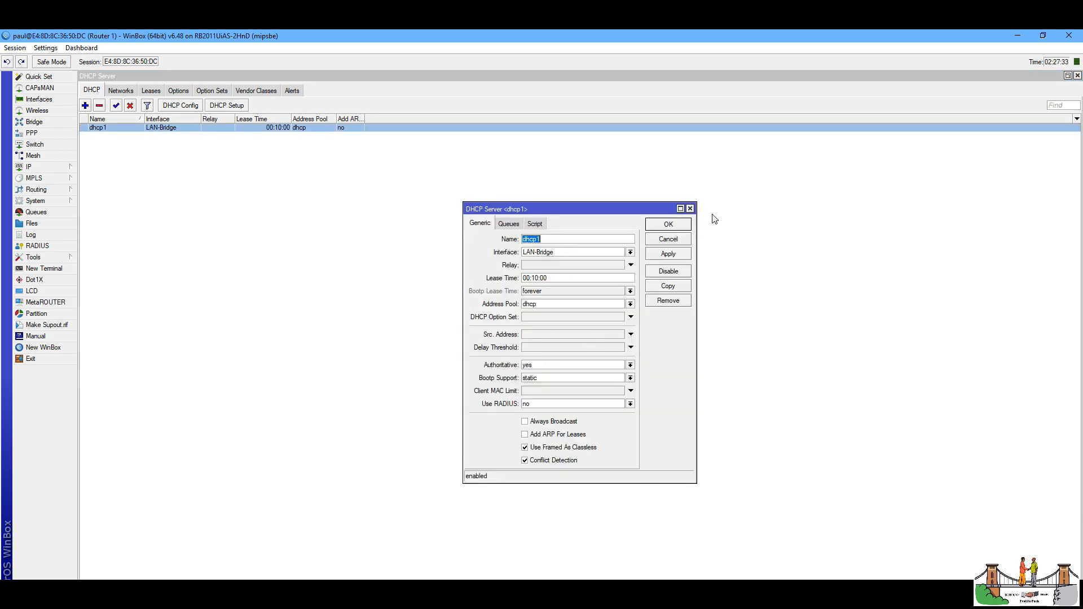
left_click(690, 209)
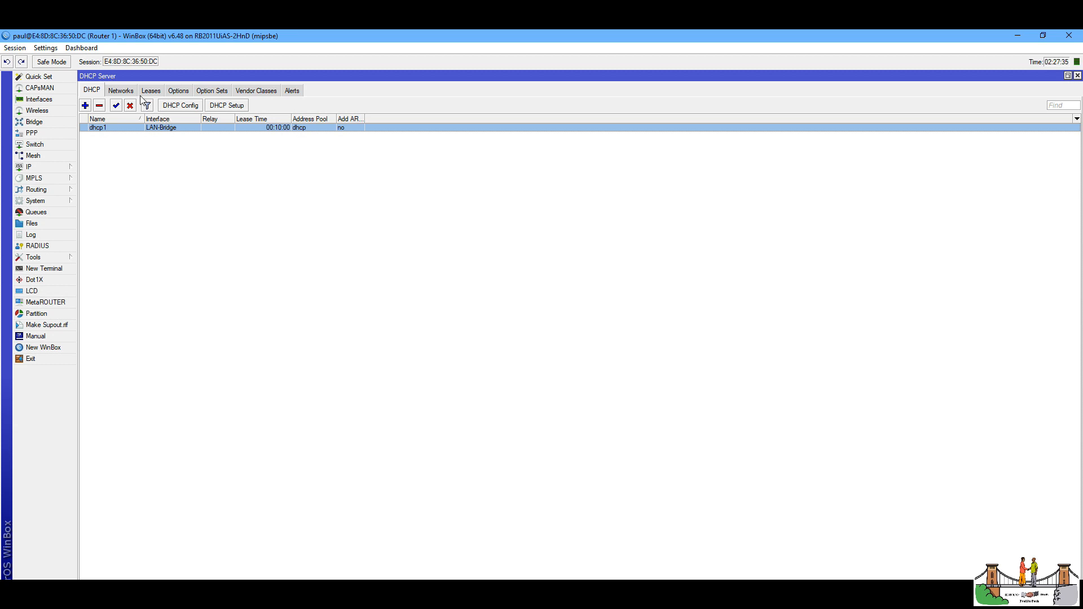
Check the address, gateway and DNS servers of Router 1's DHCP network, confirm its settings, and display the DHCP leases.
left_click(126, 93)
double_click(129, 129)
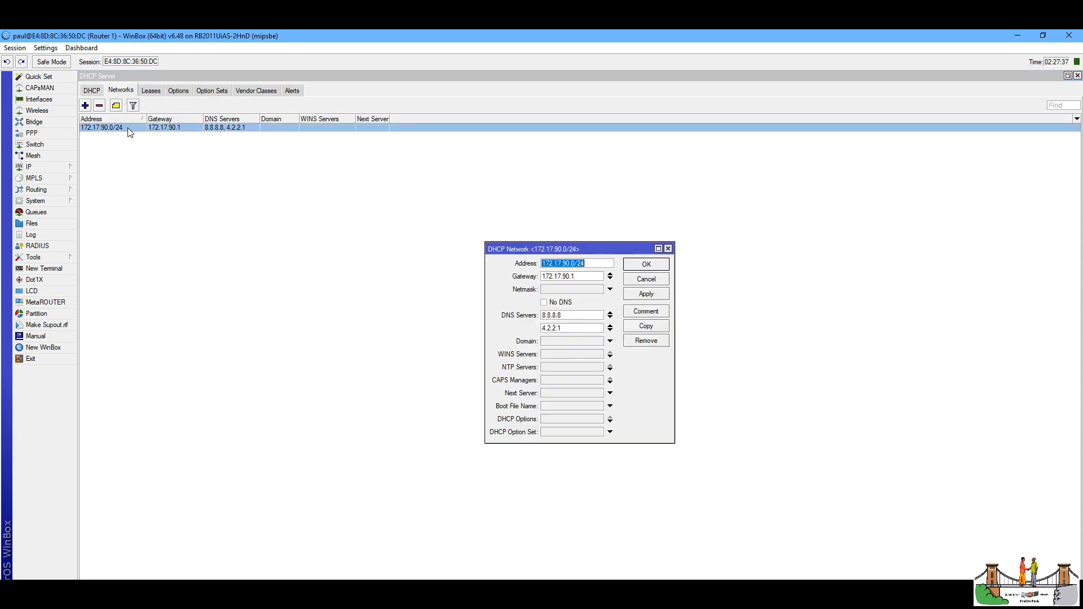
left_click(569, 266)
left_click(587, 267)
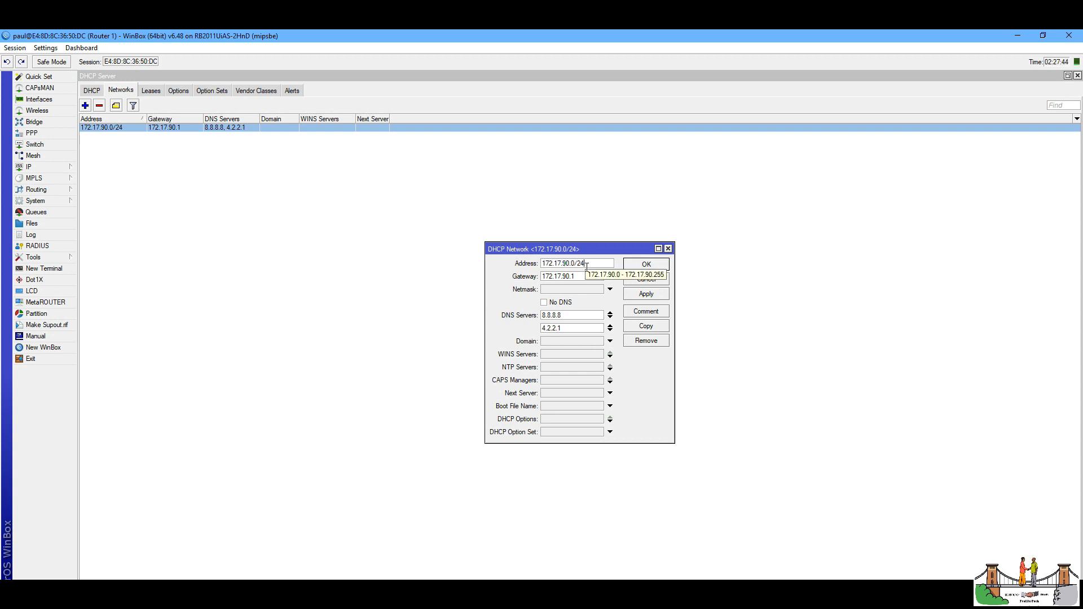
left_click(659, 266)
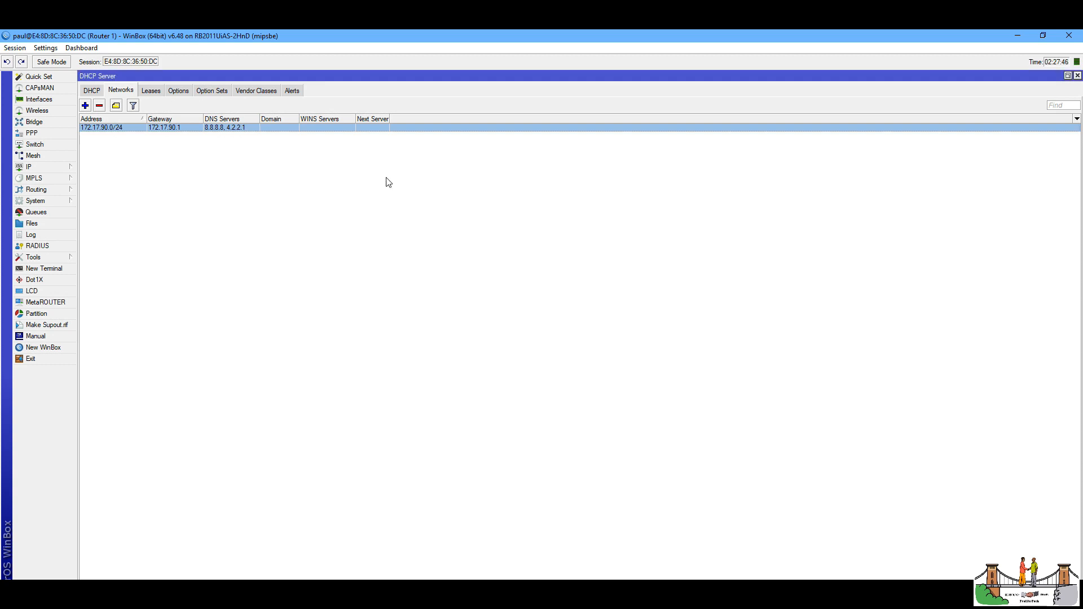
left_click(151, 93)
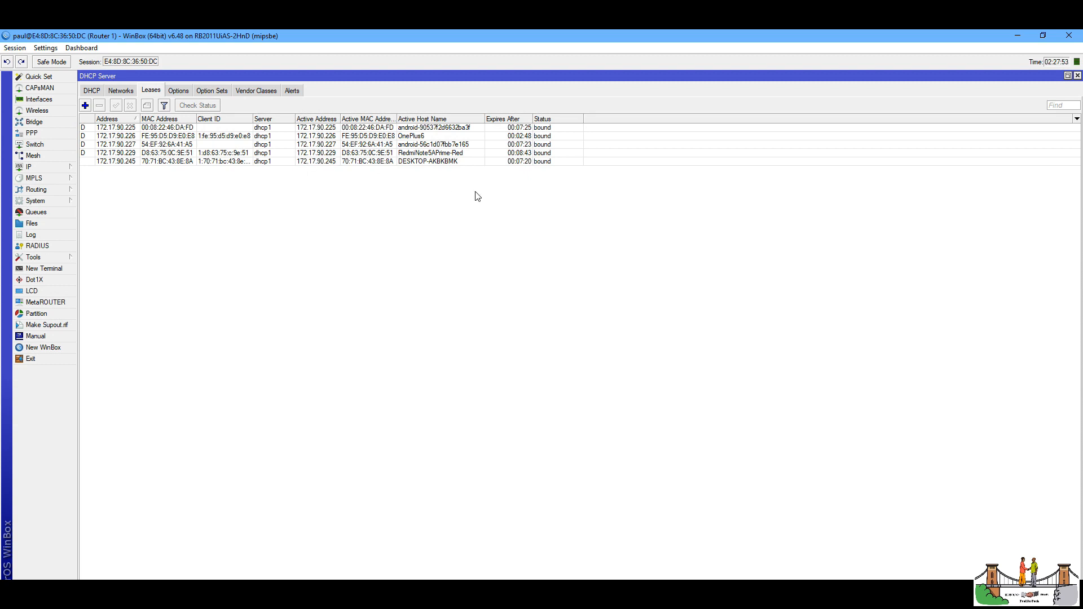